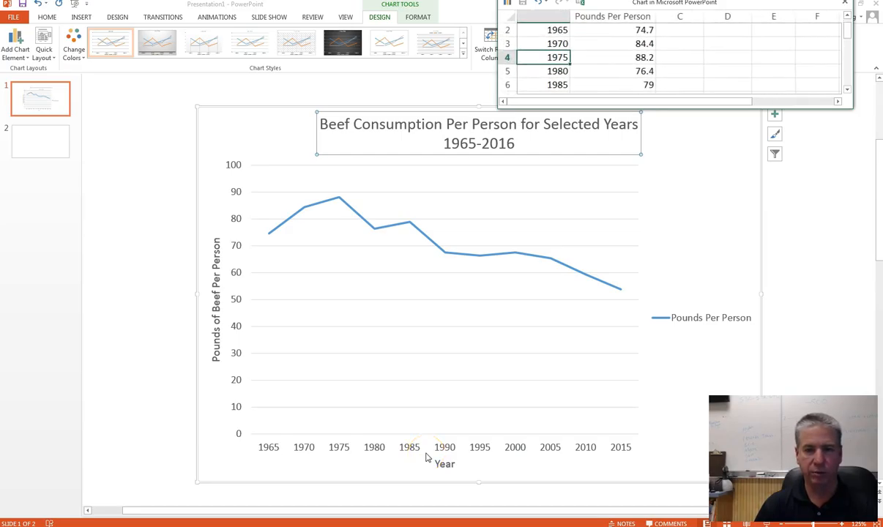
pyautogui.click(446, 380)
pyautogui.scroll(5, 446, 383)
pyautogui.scroll(-5, 446, 383)
pyautogui.scroll(2, 440, 394)
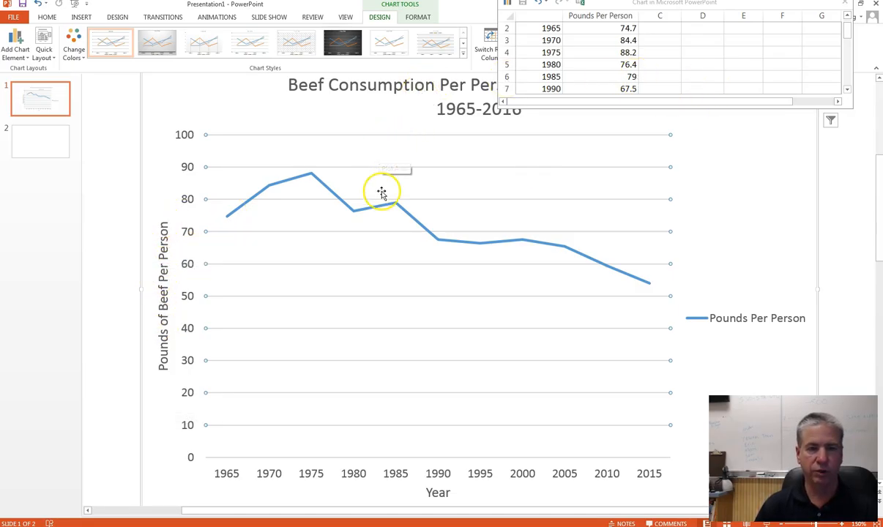
pyautogui.scroll(-2, 382, 192)
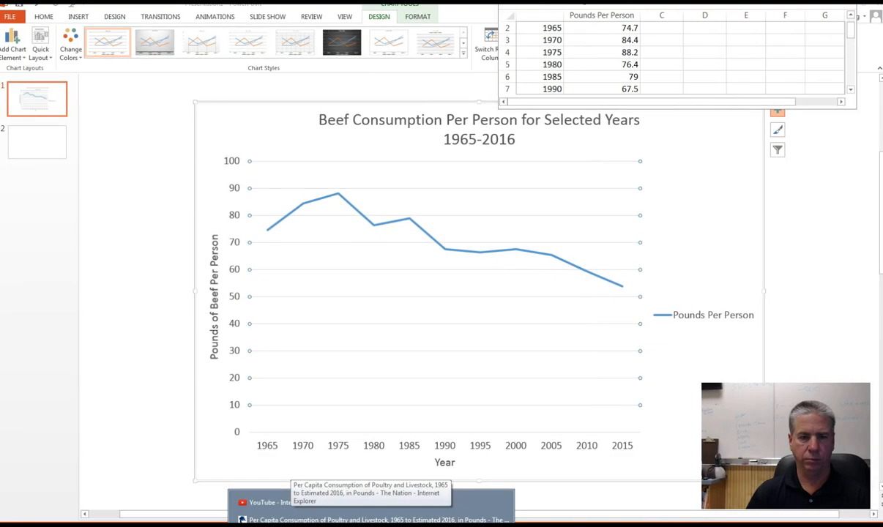
# Switch to Internet Explorer and view the National Chicken Council page on per capita consumption of poultry and livestock.
pyautogui.rightClick(371, 525)
pyautogui.click(368, 502)
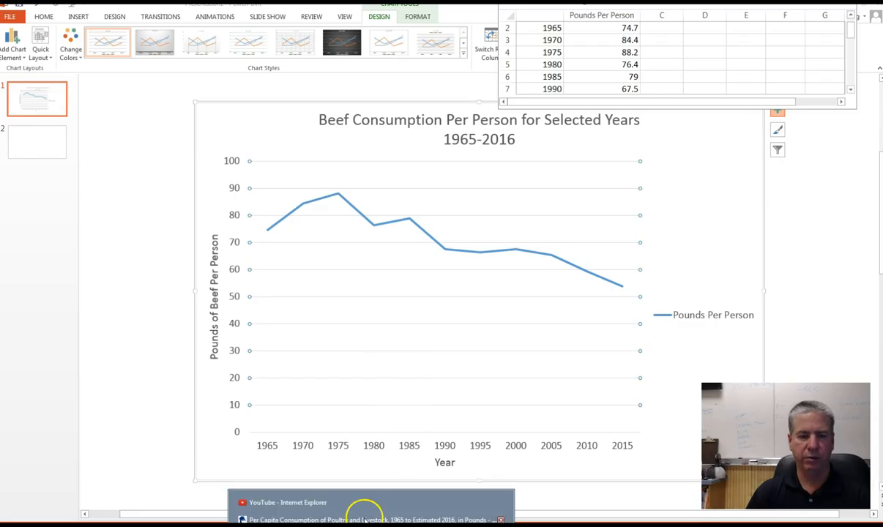
pyautogui.click(365, 517)
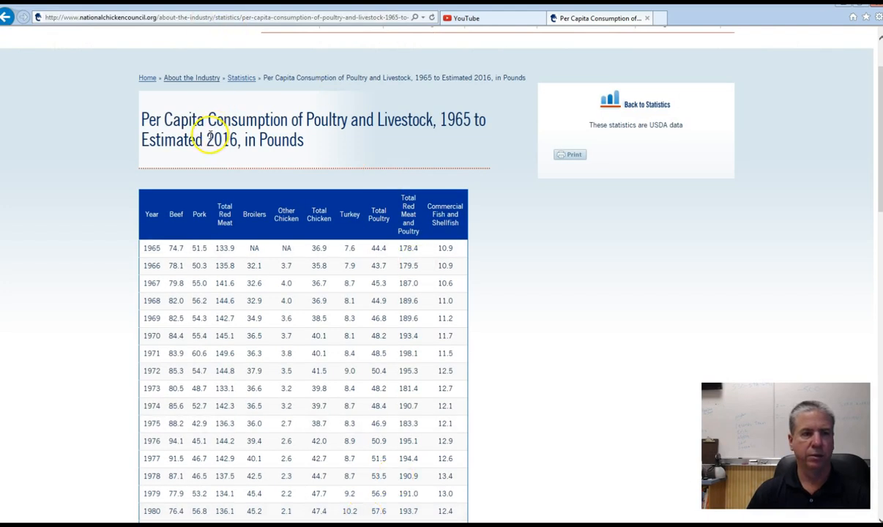
pyautogui.scroll(1, 211, 219)
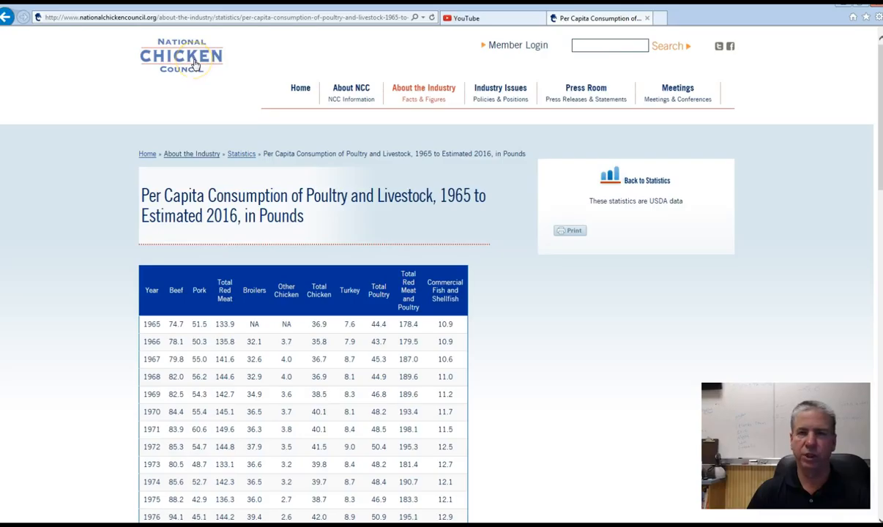
pyautogui.moveTo(423, 96)
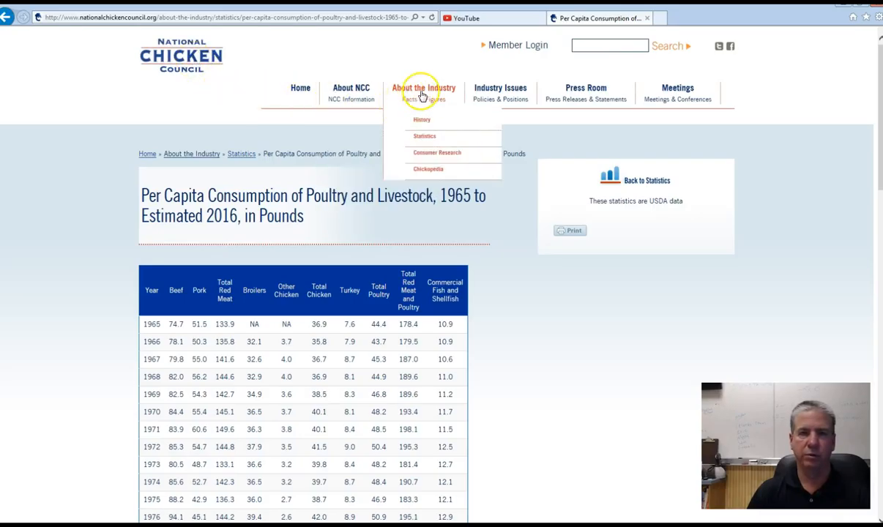
pyautogui.click(423, 95)
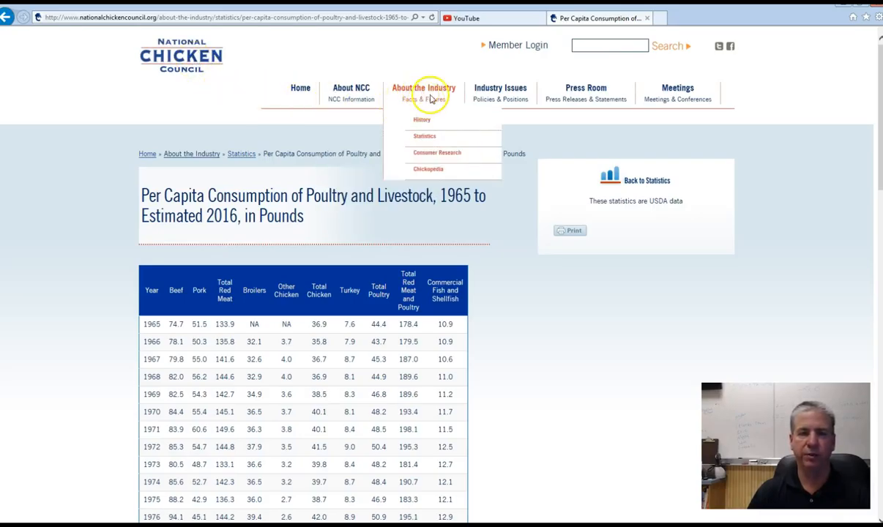
pyautogui.click(425, 124)
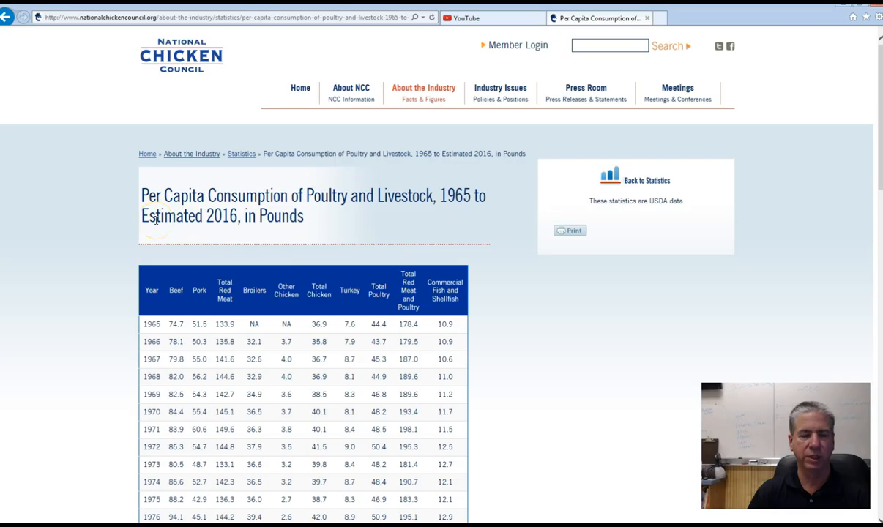
pyautogui.scroll(-1, 354, 237)
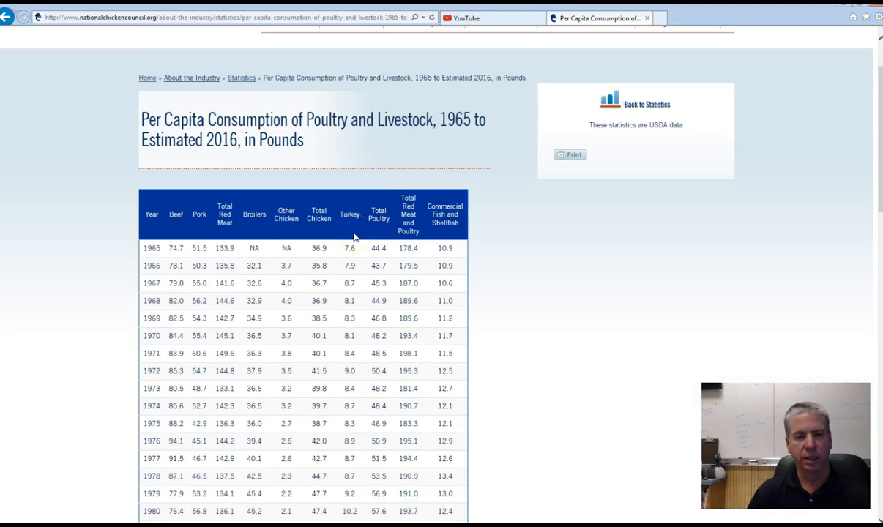
# Enlarge the web page and examine the consumption table's Year and Beef columns from 1965 through the 2016 projection.
pyautogui.hotkey('ctrl', '+')
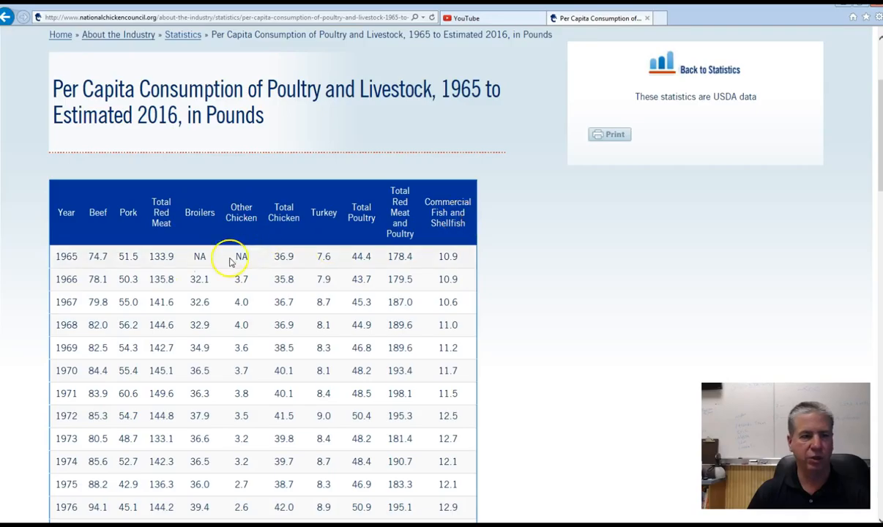
pyautogui.scroll(1, 146, 249)
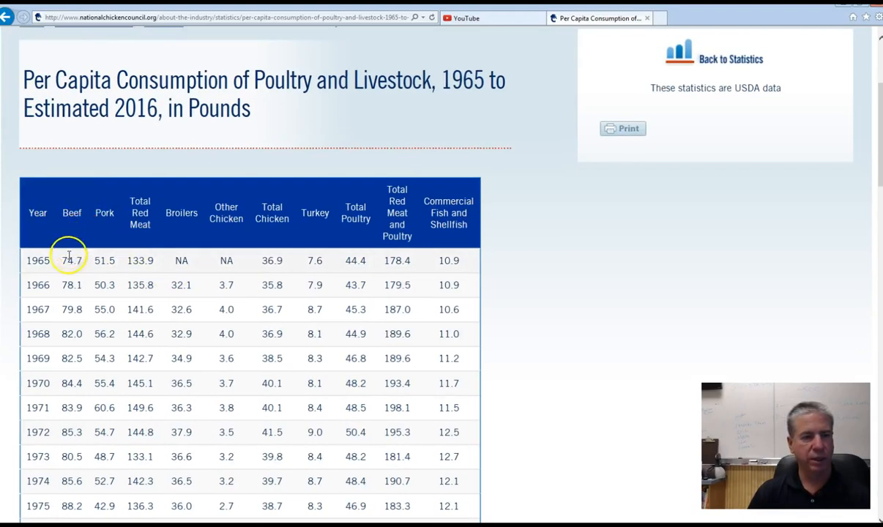
pyautogui.scroll(-12, 70, 260)
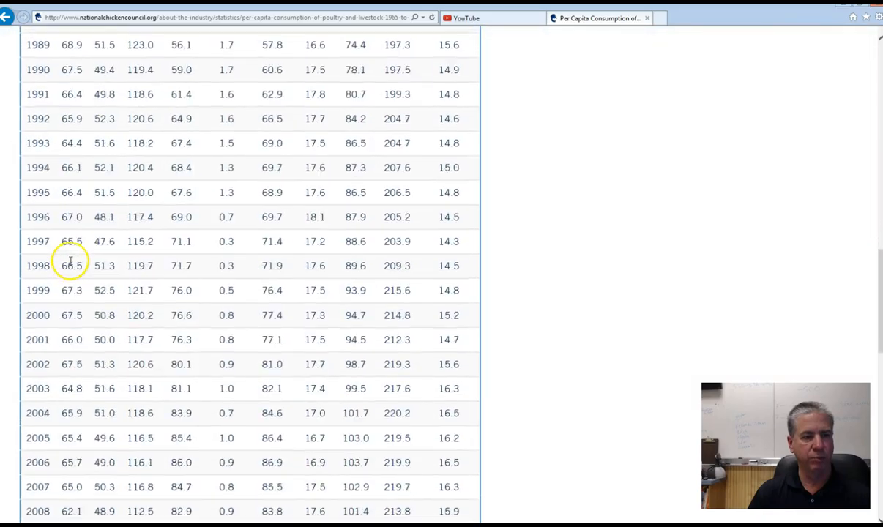
pyautogui.scroll(-3, 71, 264)
pyautogui.scroll(10, 70, 262)
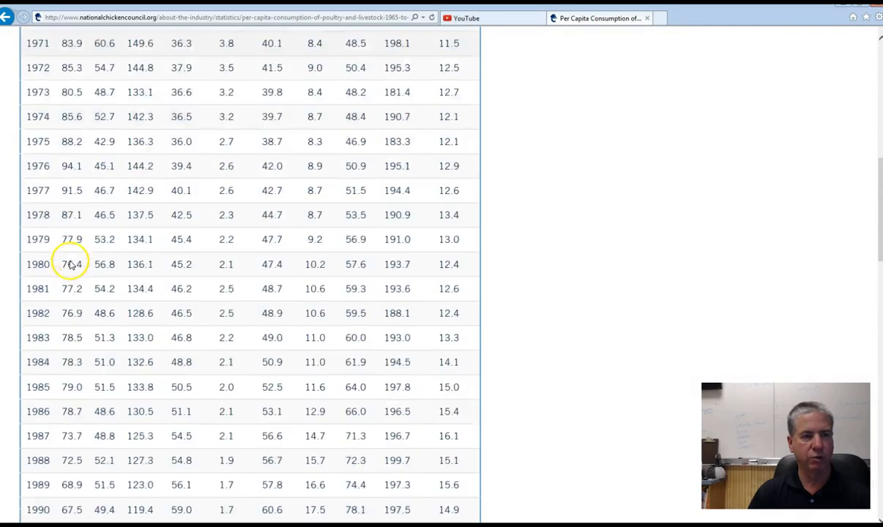
pyautogui.scroll(5, 71, 262)
pyautogui.scroll(-3, 71, 265)
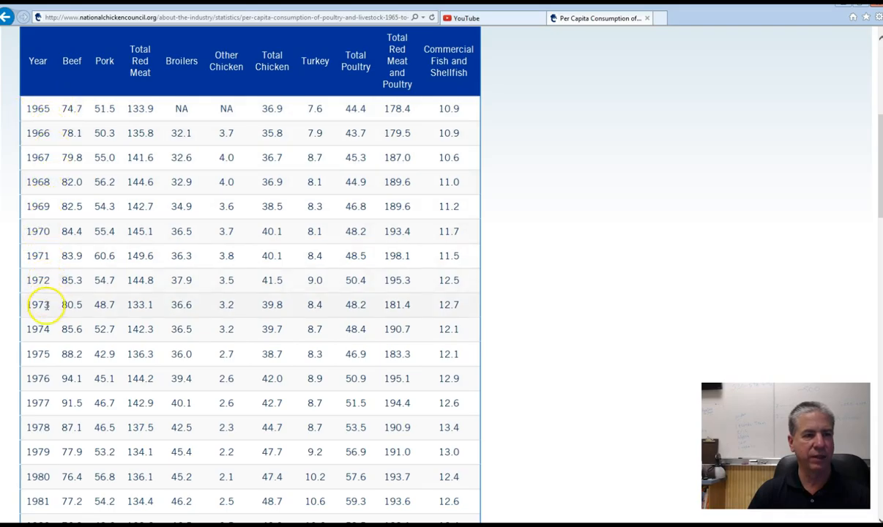
pyautogui.scroll(-5, 43, 346)
pyautogui.scroll(-10, 41, 353)
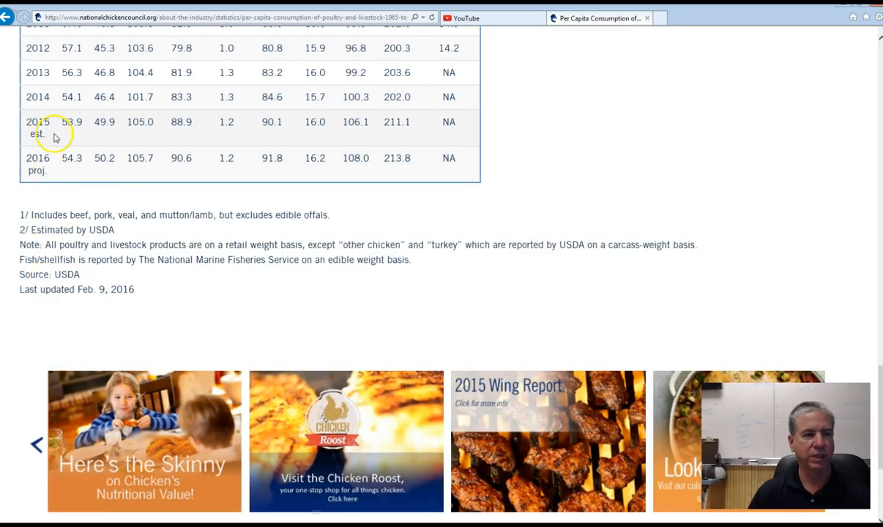
pyautogui.scroll(1, 53, 138)
pyautogui.scroll(13, 53, 137)
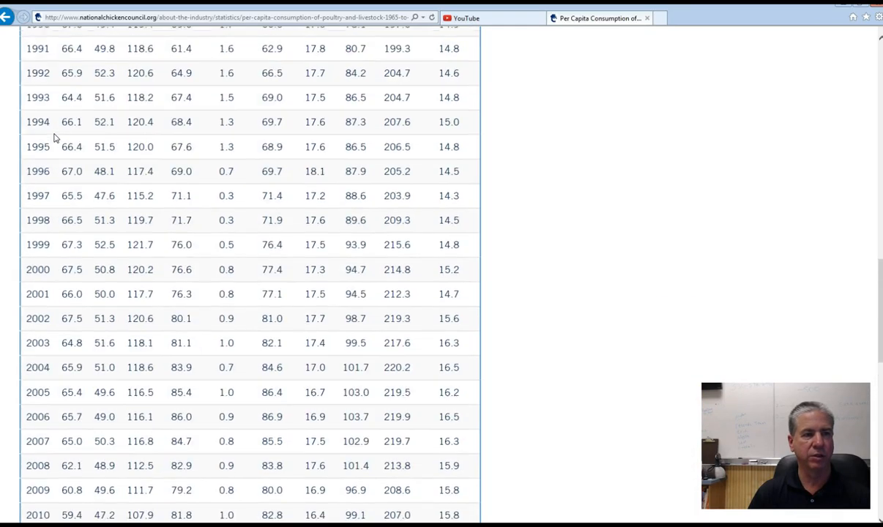
pyautogui.scroll(6, 54, 137)
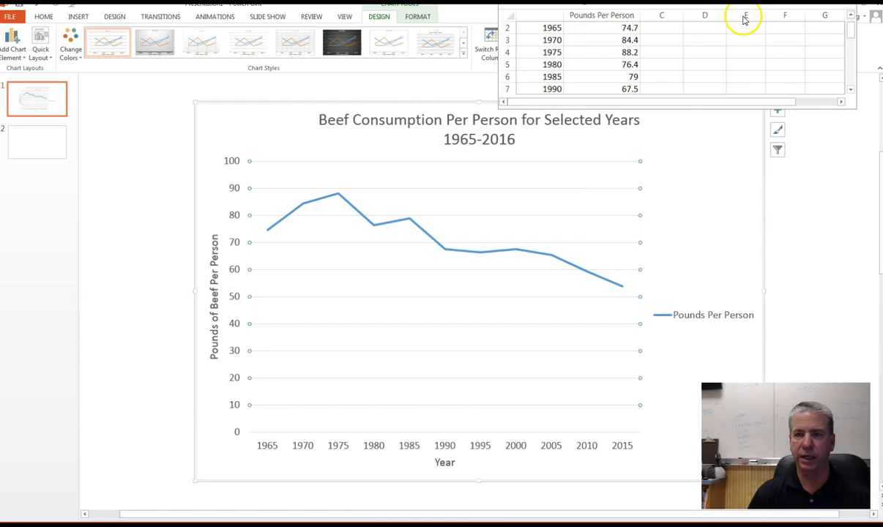
# Switch to PowerPoint and review the years in the chart's data sheet, moving its window clear of the chart title.
pyautogui.moveTo(688, 9); pyautogui.dragTo(488, 61)
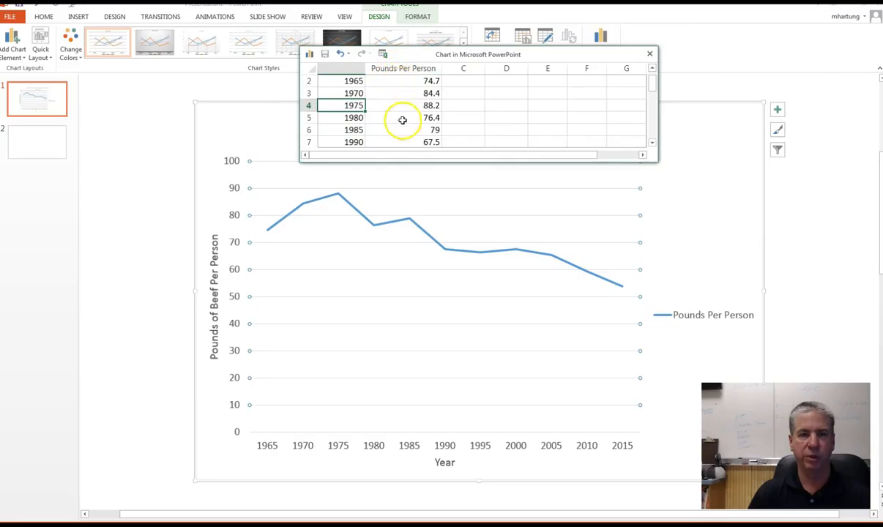
pyautogui.moveTo(350, 81); pyautogui.dragTo(346, 126)
pyautogui.moveTo(558, 62); pyautogui.dragTo(746, 18)
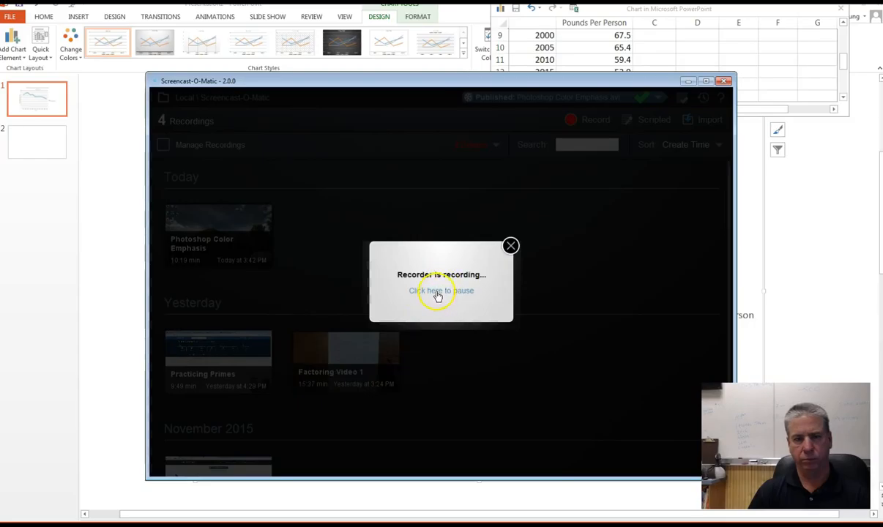
pyautogui.click(688, 80)
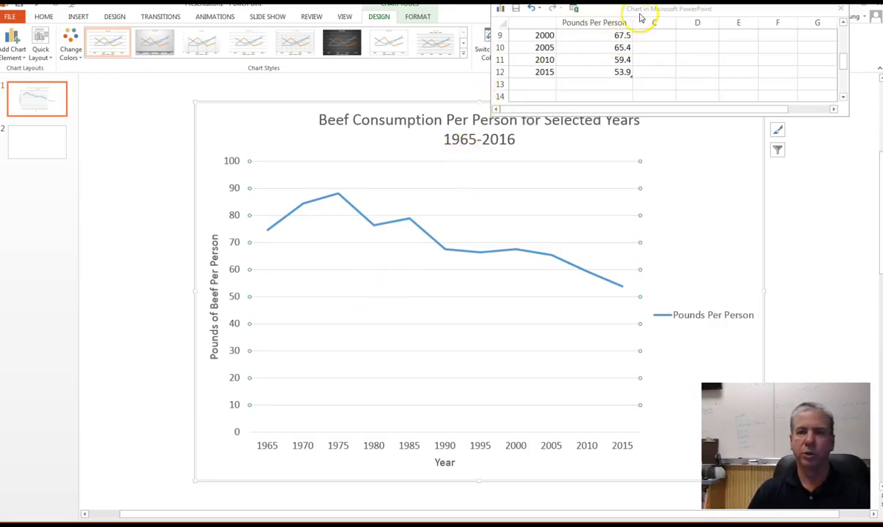
pyautogui.moveTo(646, 9); pyautogui.dragTo(696, 9)
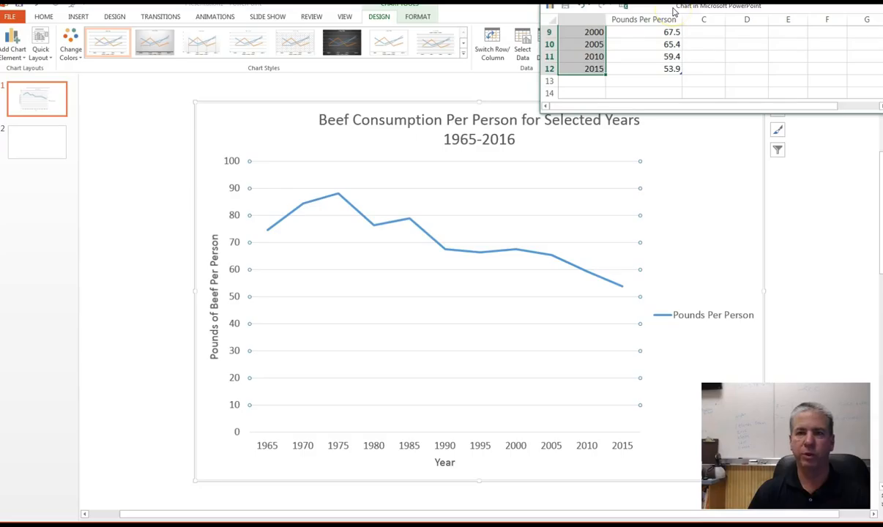
pyautogui.moveTo(595, 71); pyautogui.dragTo(590, 58)
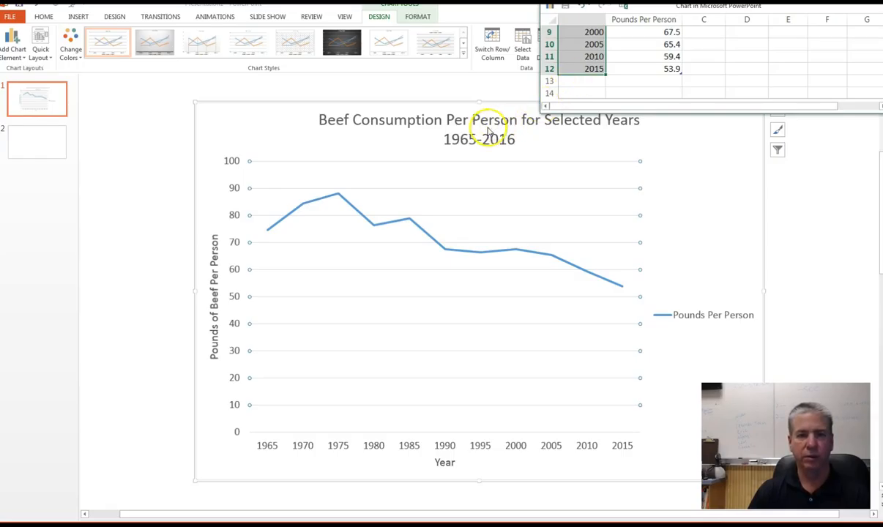
# Inspect the chart title and the Pounds Per Person legend by selecting each one.
pyautogui.click(469, 122)
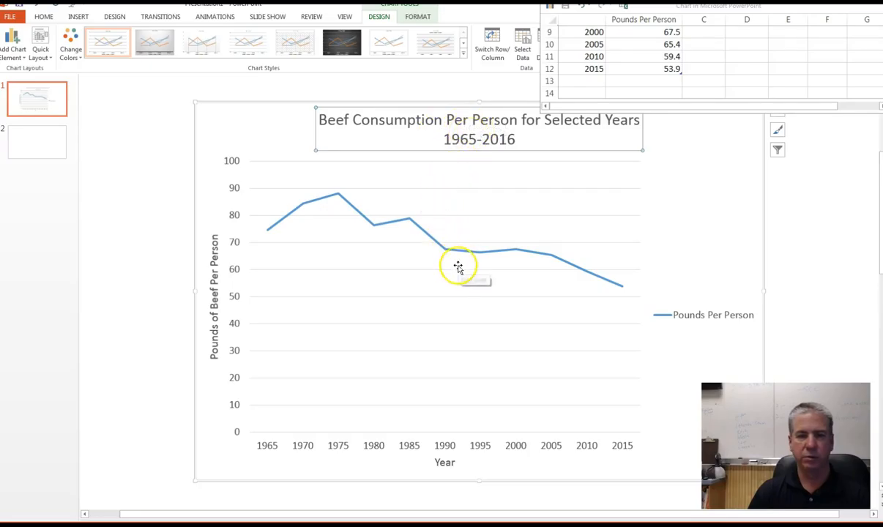
pyautogui.click(688, 317)
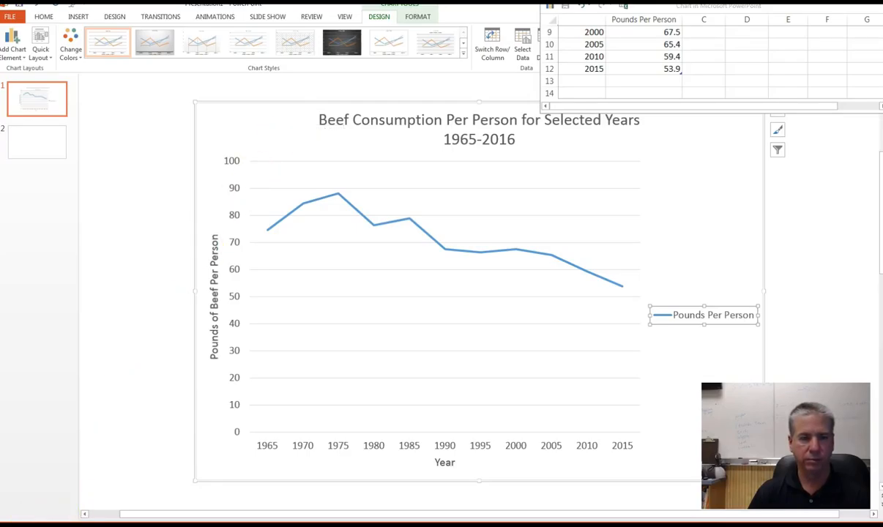
pyautogui.click(51, 485)
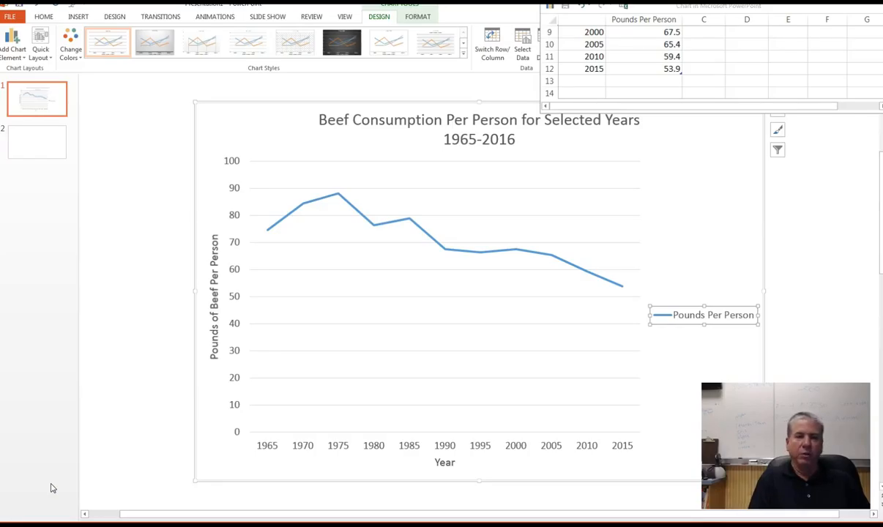
pyautogui.click(30, 482)
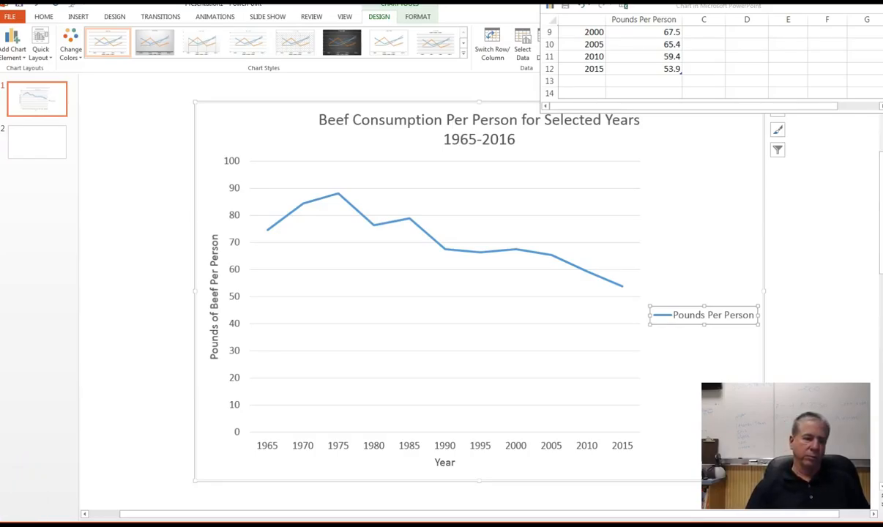